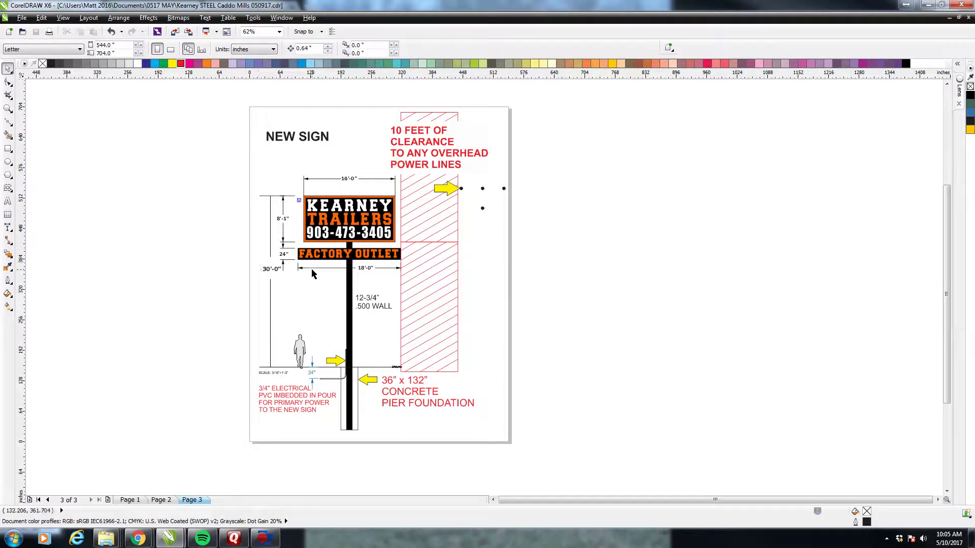
scroll(317, 308, "up", 1)
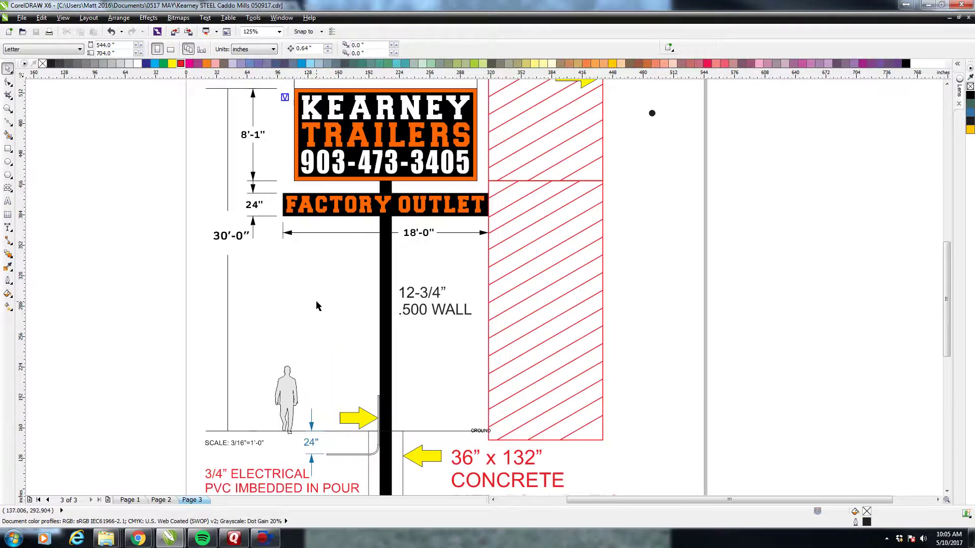
scroll(386, 204, "down", 2)
scroll(423, 195, "up", 3)
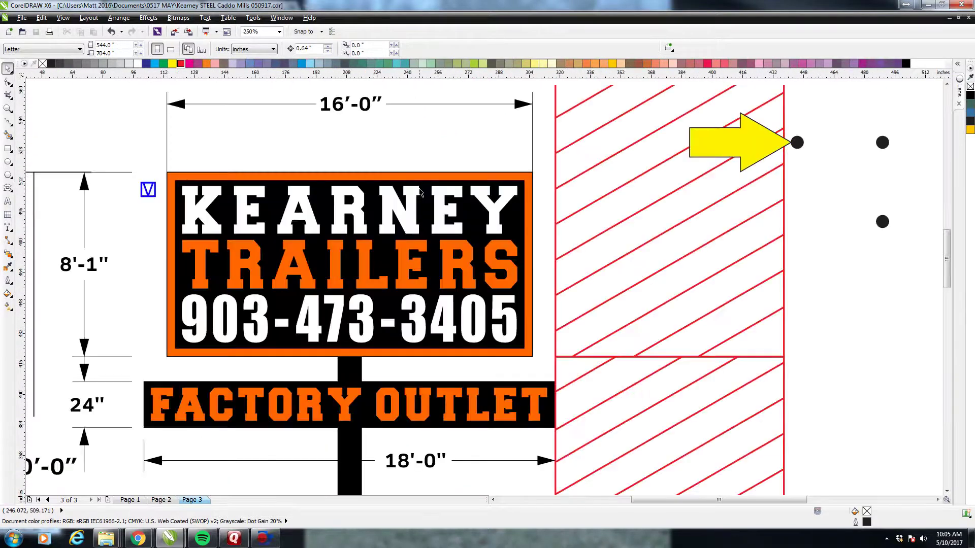
scroll(422, 193, "down", 3)
scroll(441, 226, "up", 3)
scroll(440, 227, "down", 3)
scroll(440, 227, "up", 2)
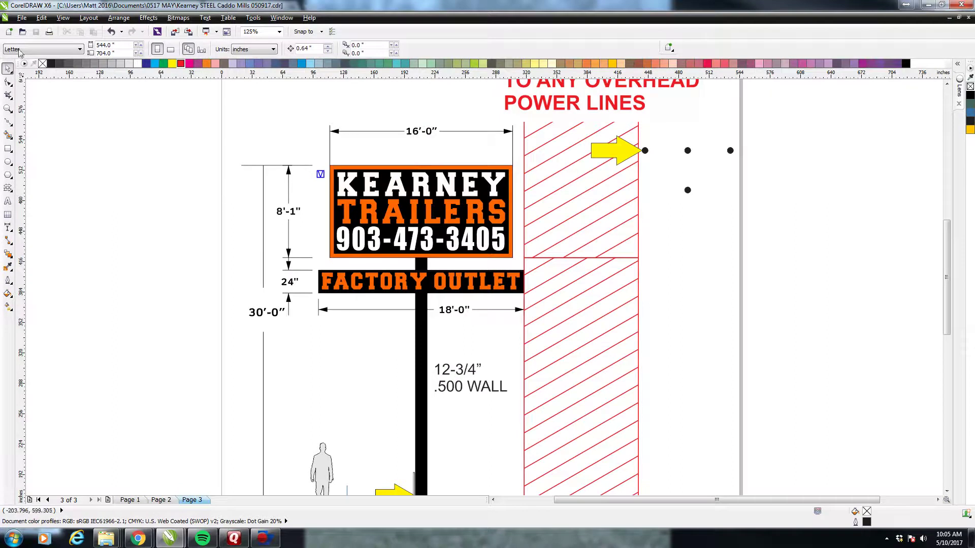
- Close the Kearney sign drawing and the remaining open Tyler drawing
left_click(21, 17)
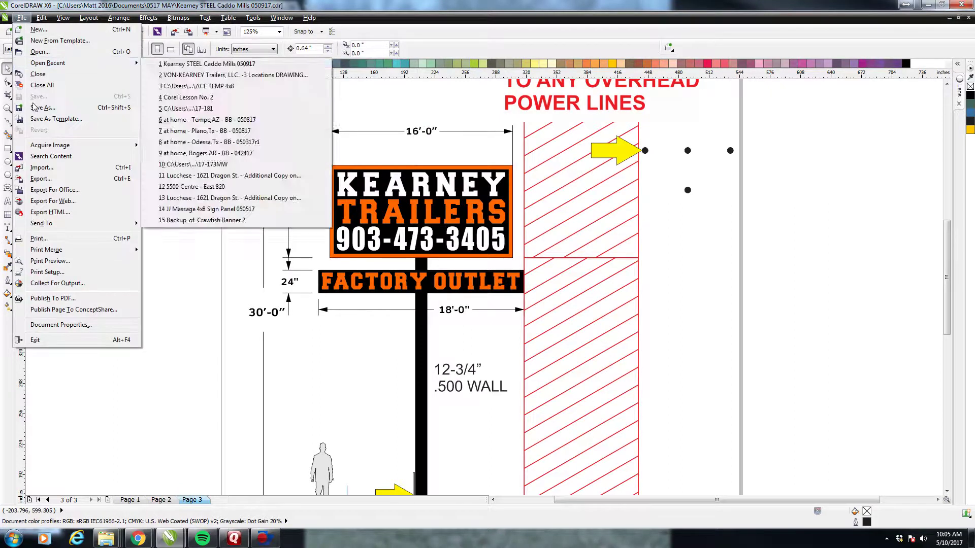
left_click(38, 74)
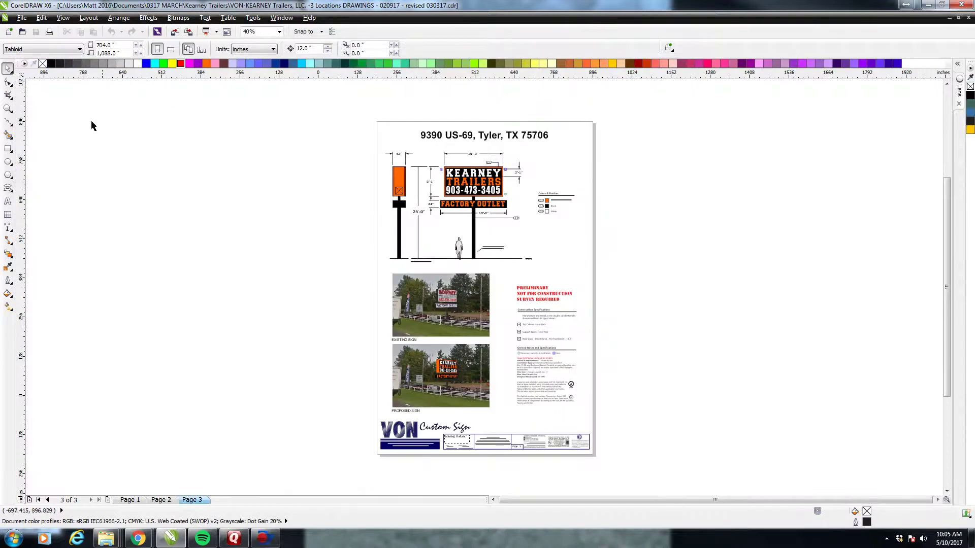
left_click(21, 18)
left_click(38, 74)
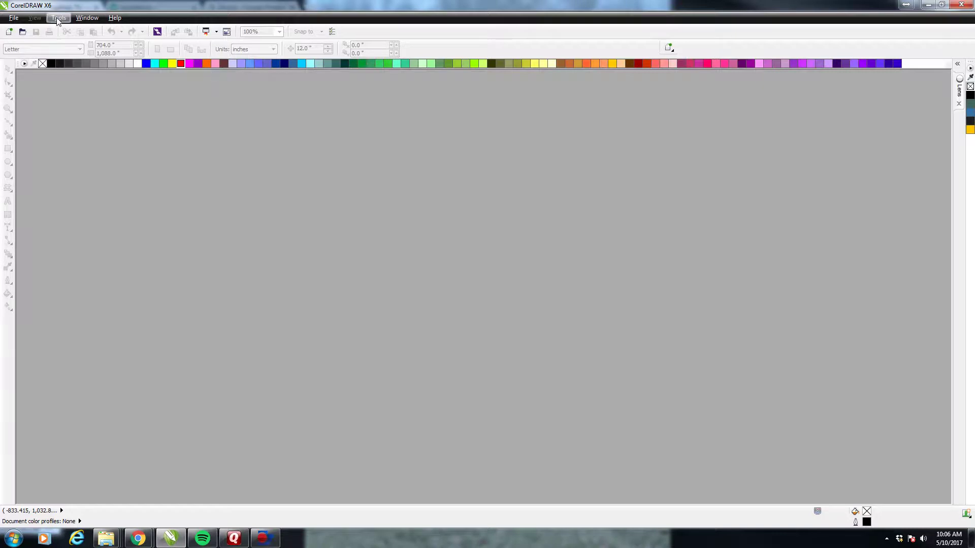
- Create a new blank Letter-size Untitled-1 document
left_click(11, 33)
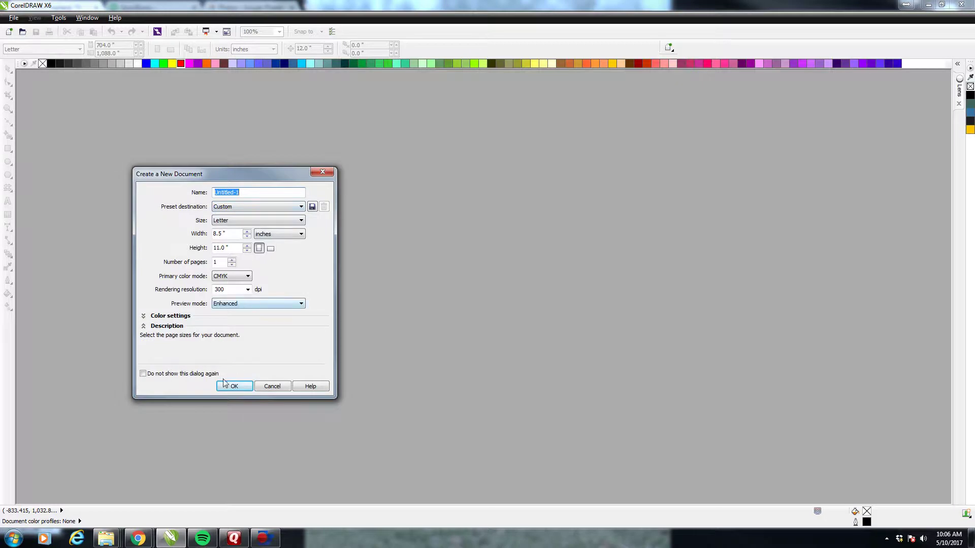
left_click(236, 387)
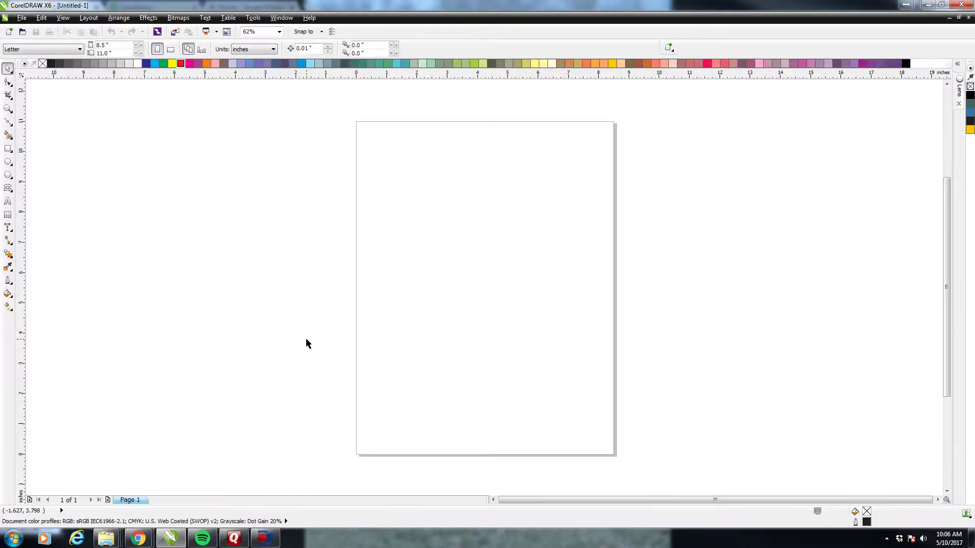
- Start an import and browse to 0517 MAY > at home, Pearland, TX > athomepearlandtx
left_click(22, 18)
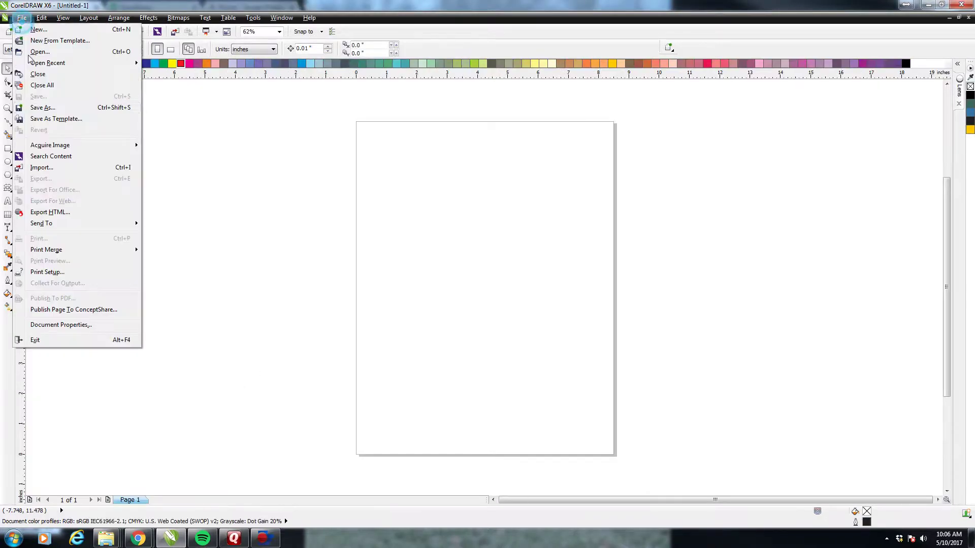
left_click(42, 172)
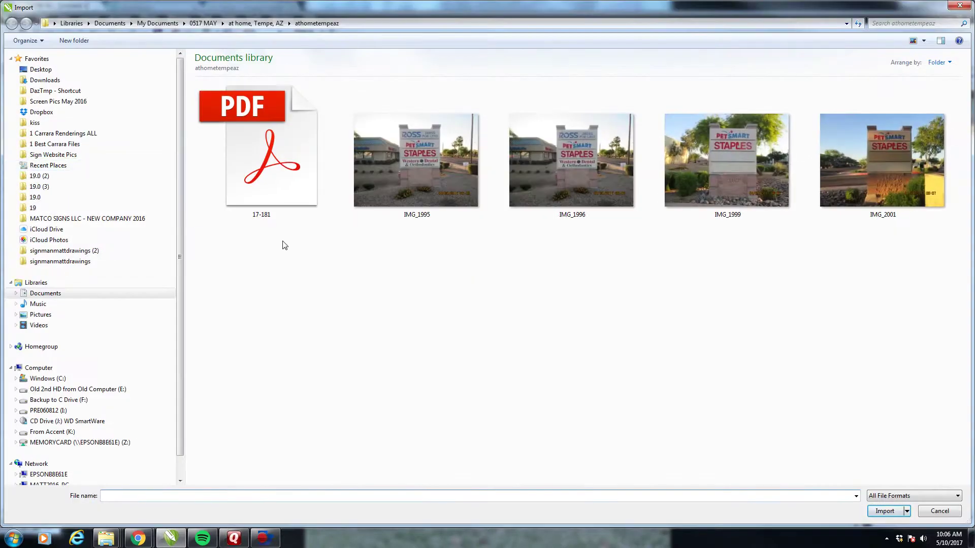
left_click(203, 24)
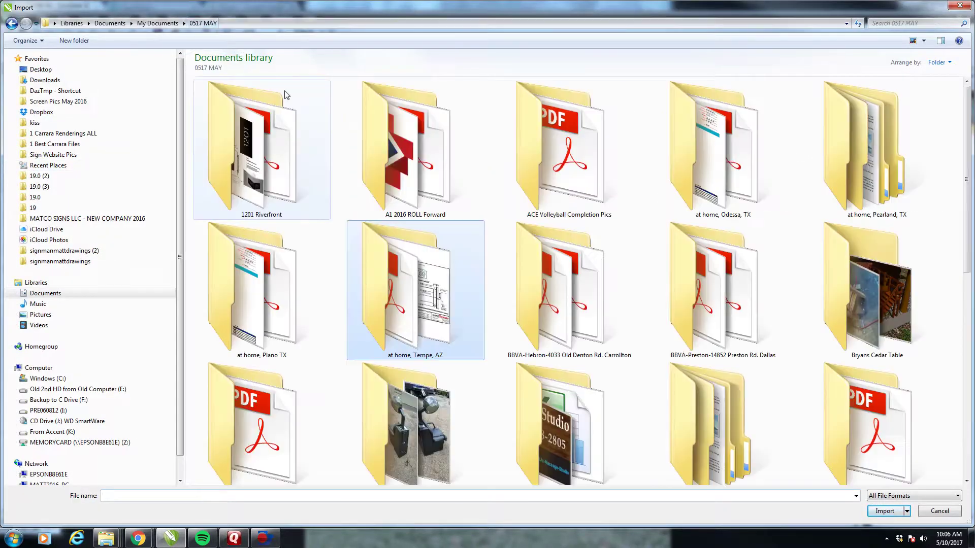
double_click(862, 185)
double_click(251, 153)
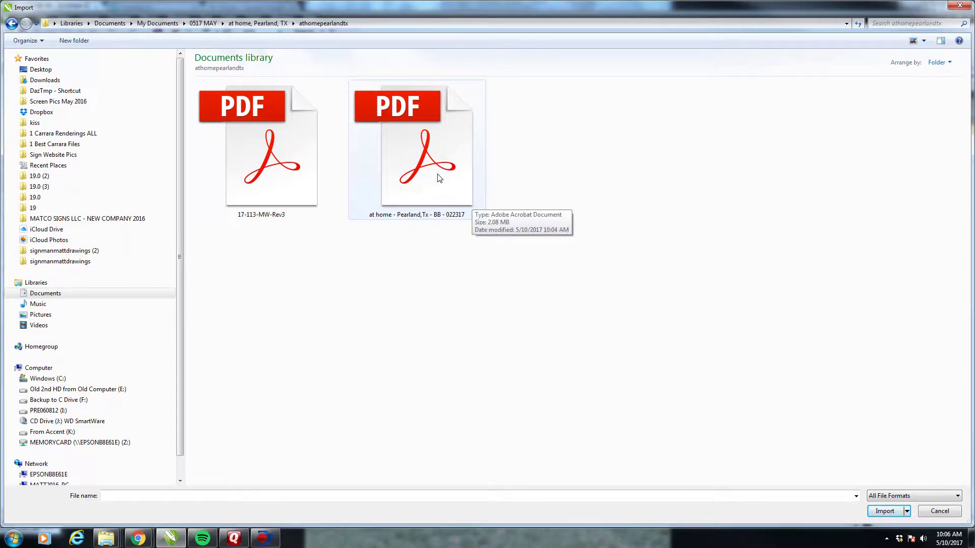
- Choose the Pearland branding book PDF for import
left_click(417, 180)
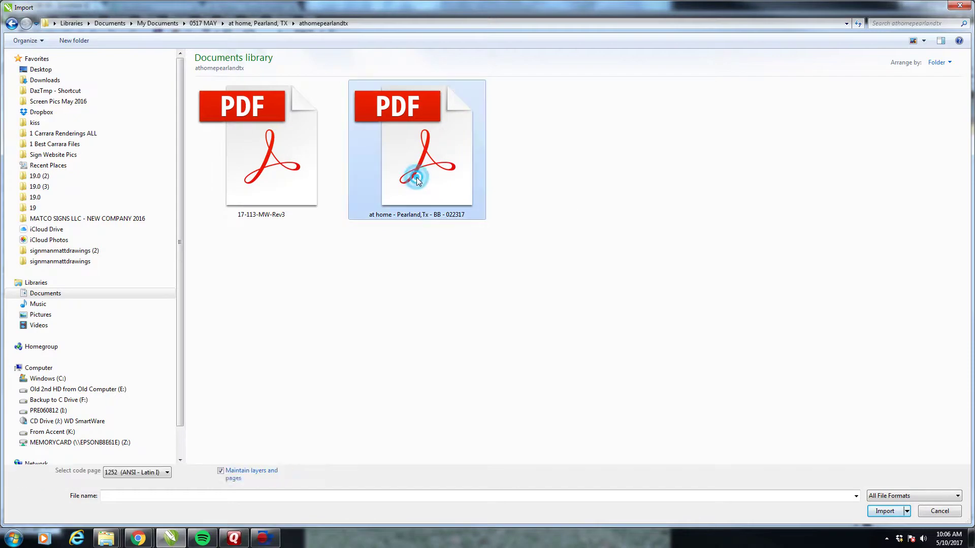
double_click(418, 181)
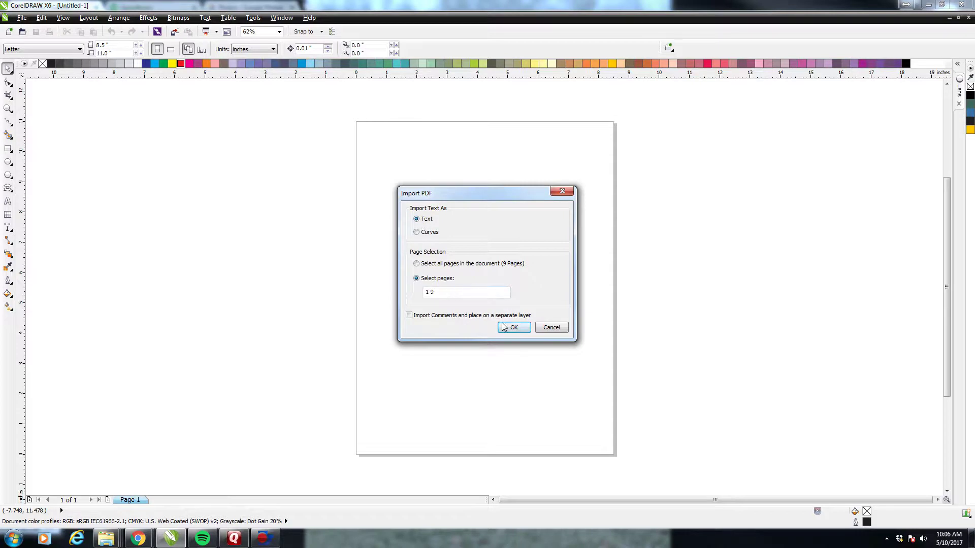
- Import pages 1-9 of the PDF, place the artwork and ungroup it into separate objects
left_click(514, 328)
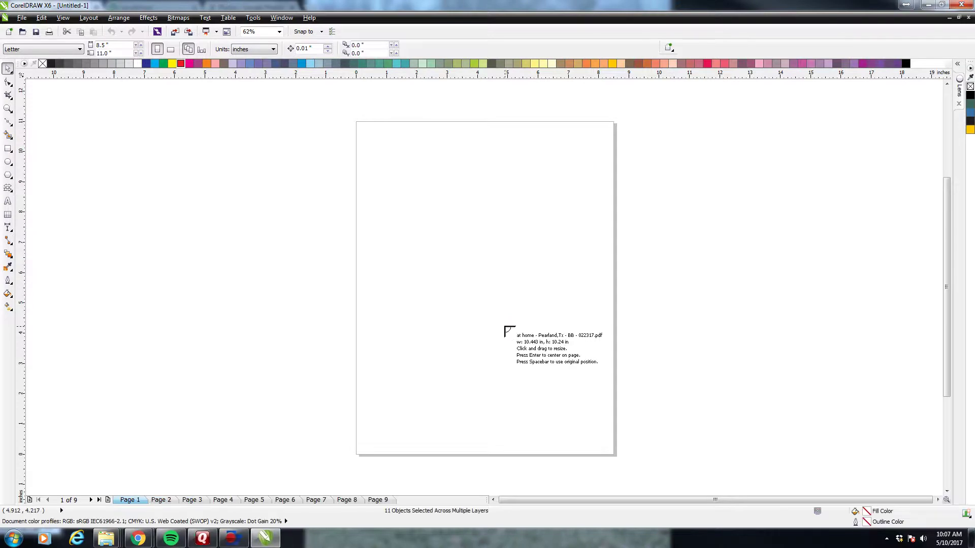
left_click(509, 332)
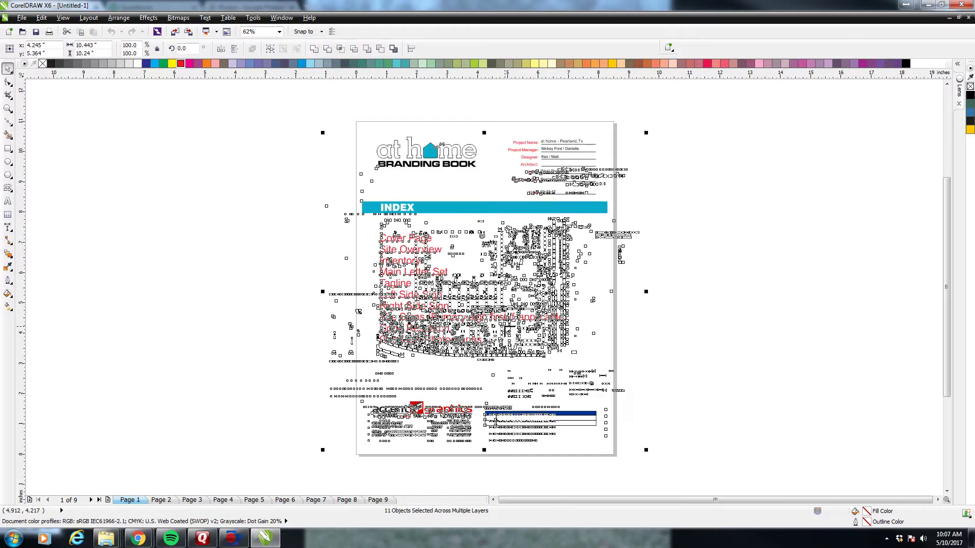
key("ctrl+u")
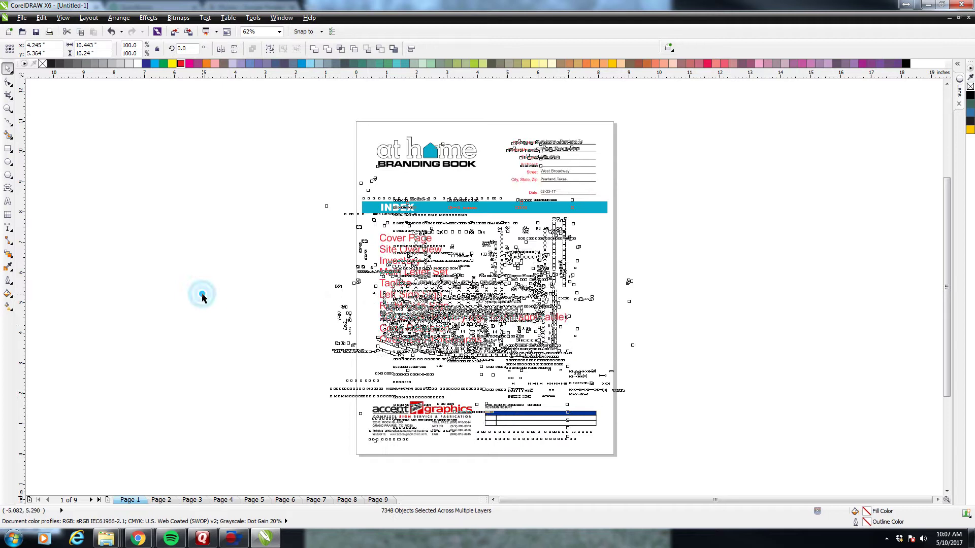
left_click(204, 299)
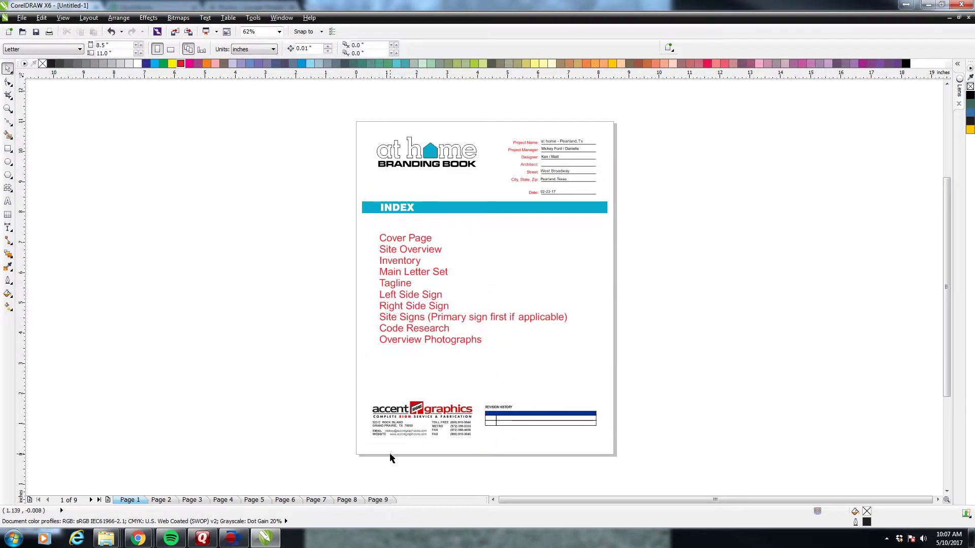
- Go to Page 3 and select the whole storefront detail drawing
left_click(161, 499)
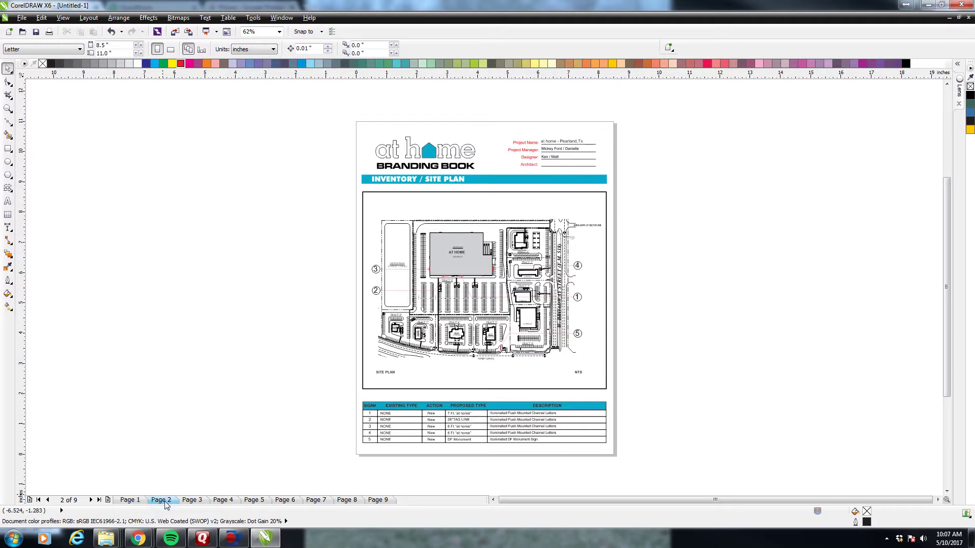
left_click(193, 500)
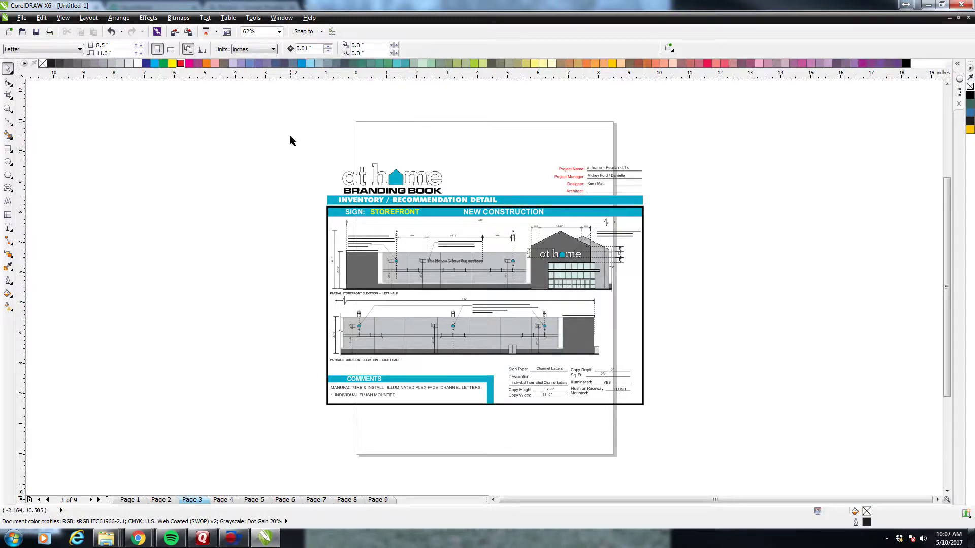
left_click_drag(292, 135, 687, 422)
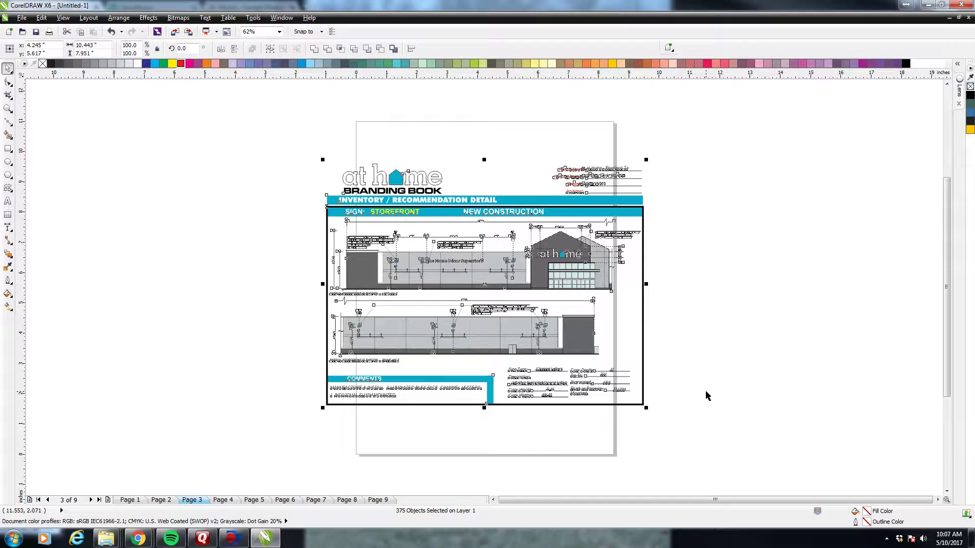
- Cut the storefront drawing and paste it onto a new landscape page inserted before Page 3
key("Delete")
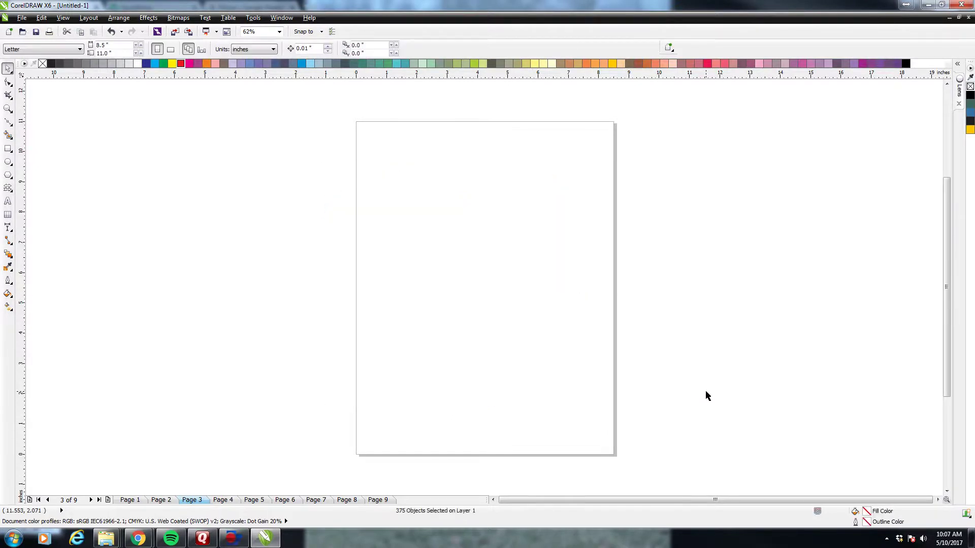
left_click(89, 17)
left_click(112, 34)
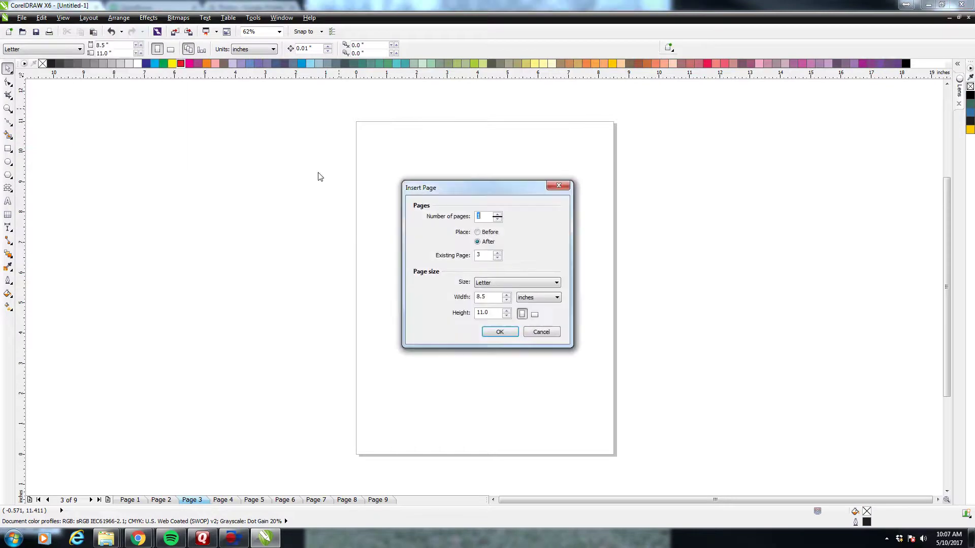
left_click(478, 232)
left_click(534, 313)
left_click(500, 333)
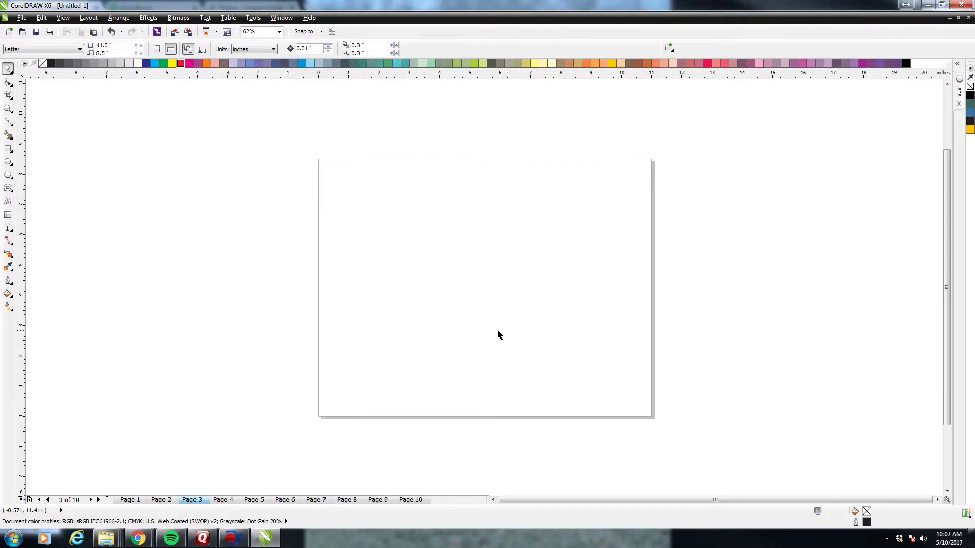
key("ctrl+v")
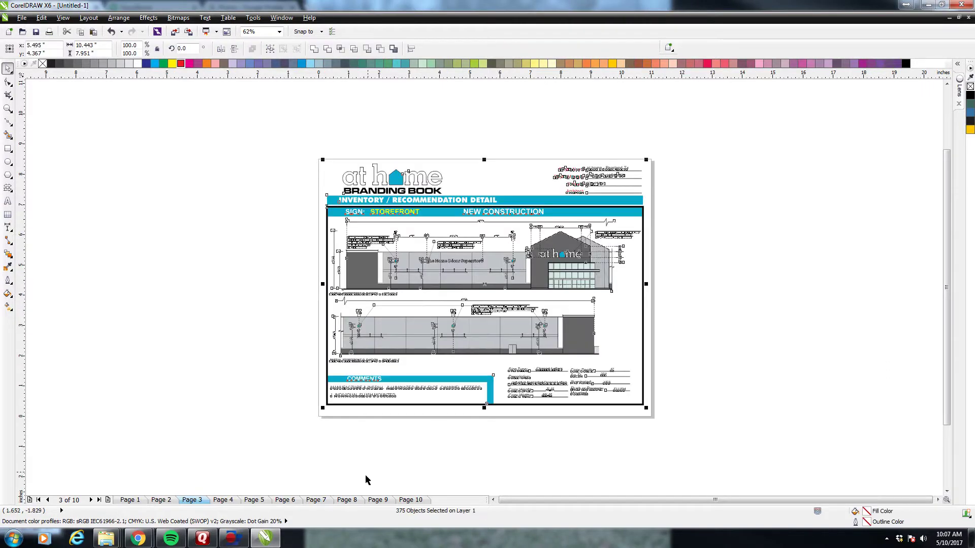
- Delete the blank portrait Page 4
left_click(223, 499)
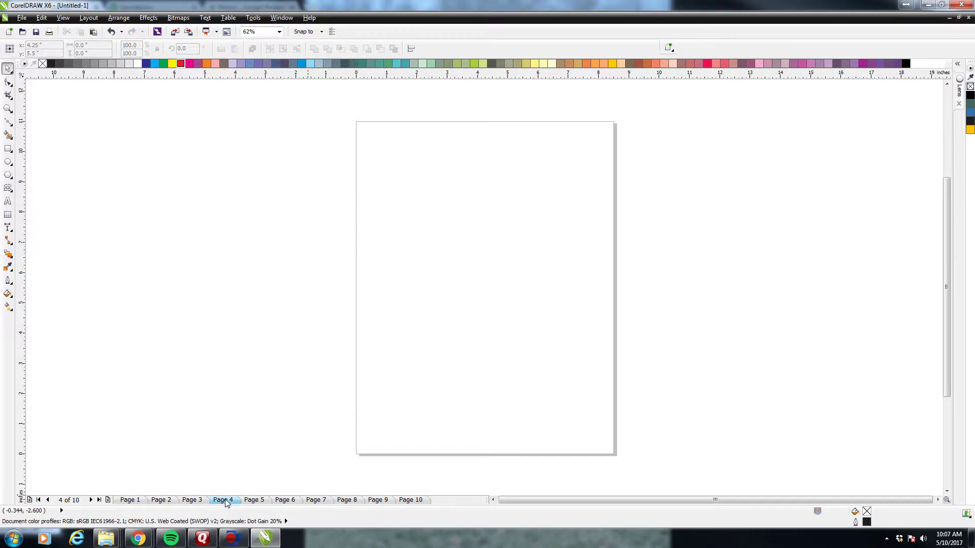
right_click(223, 499)
left_click(259, 469)
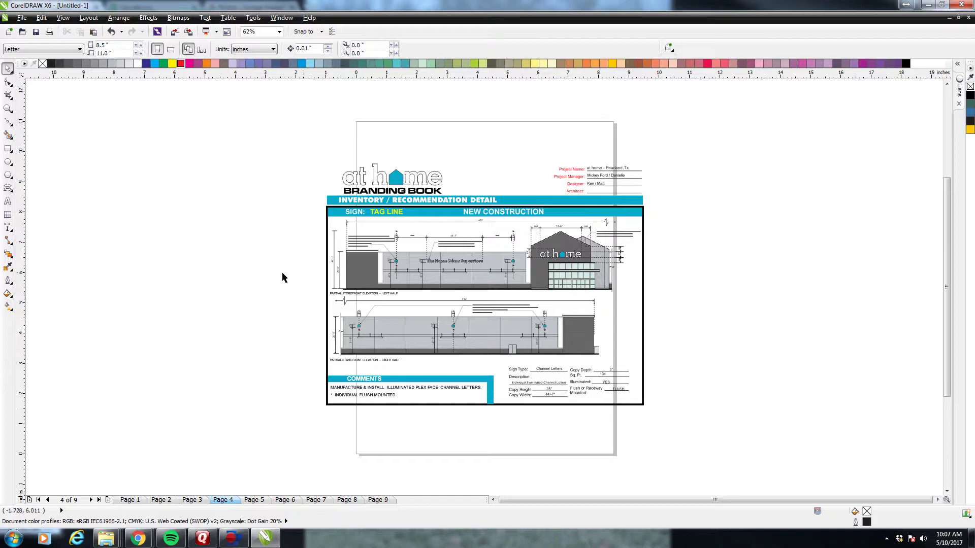
- Select and cut the whole Tag Line drawing from the portrait page
left_click_drag(263, 134, 698, 415)
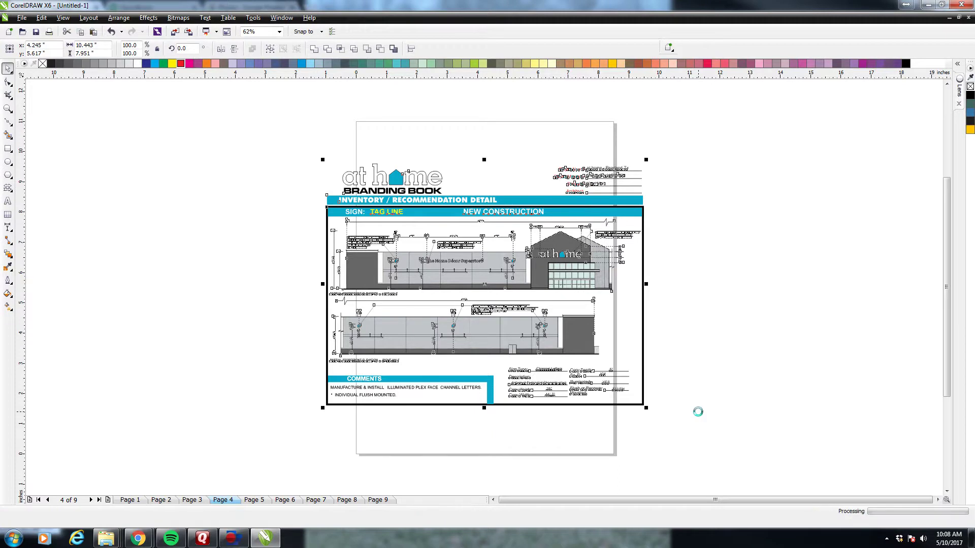
key("Delete")
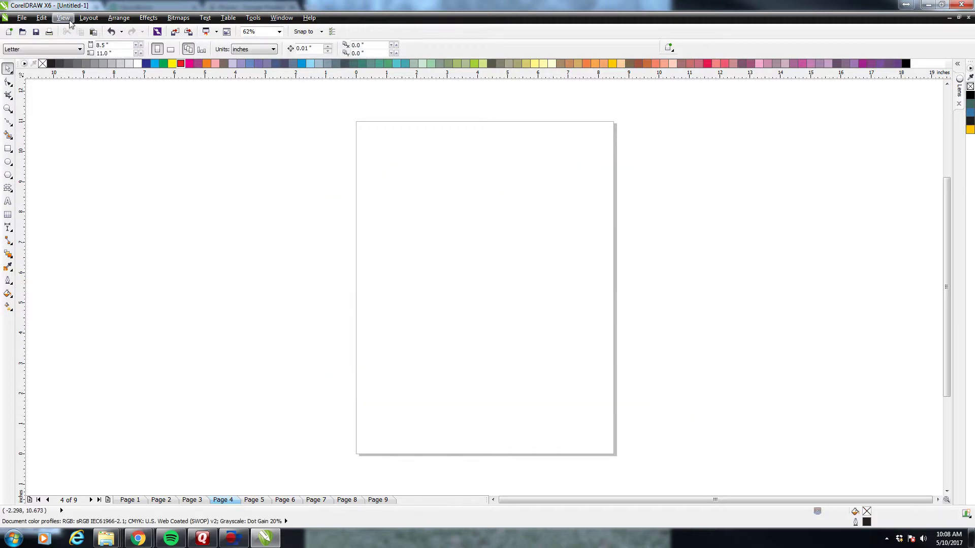
right_click(223, 500)
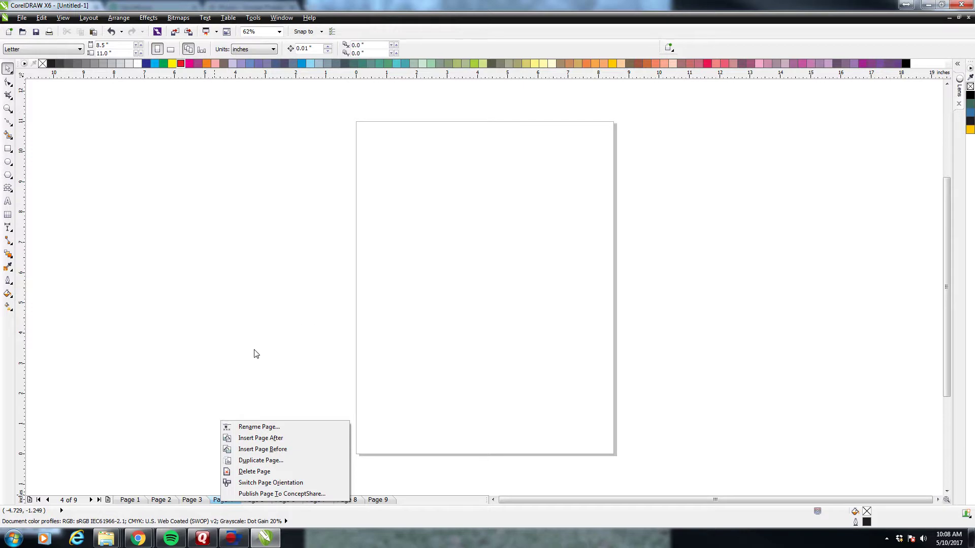
- Insert a landscape page before Page 4 and paste the Tag Line drawing onto it
left_click(88, 17)
left_click(109, 29)
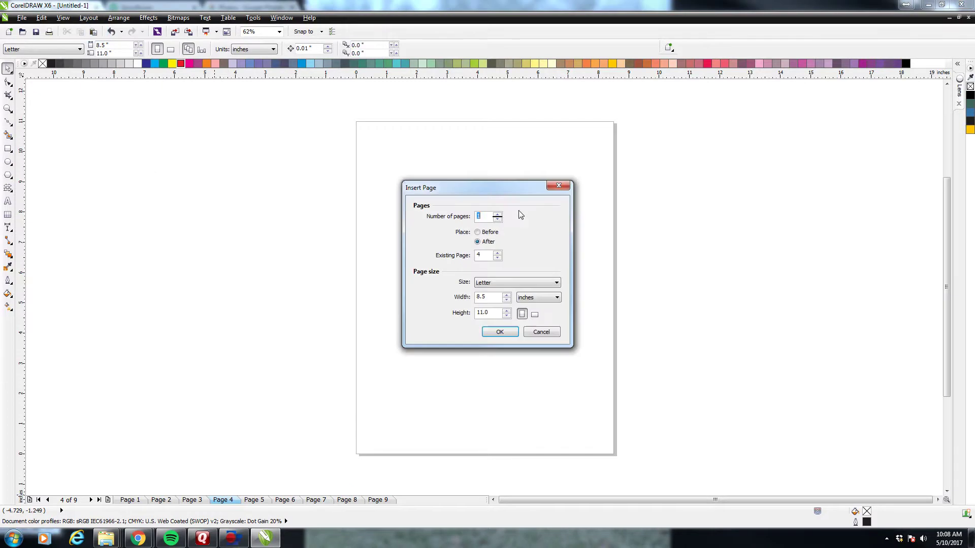
left_click(476, 232)
left_click(535, 315)
left_click(500, 332)
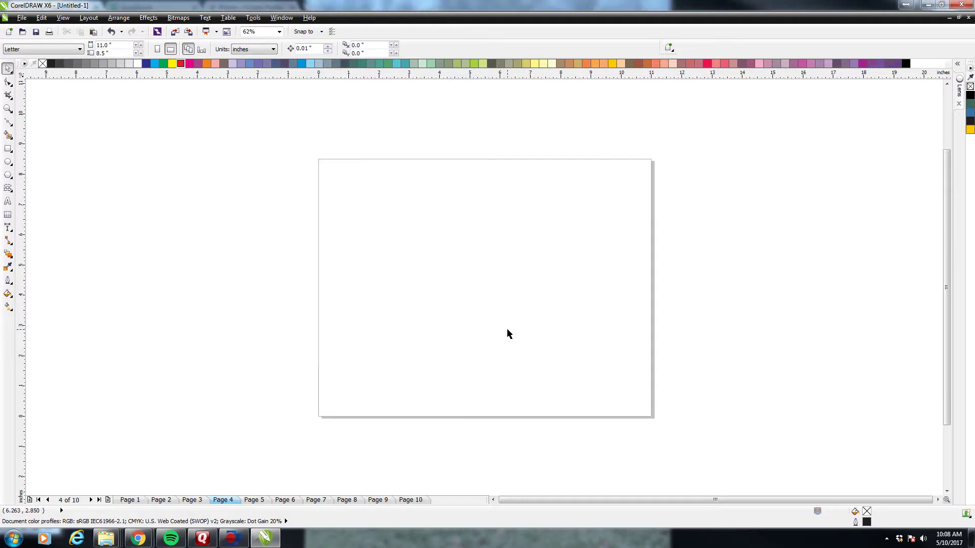
key("ctrl+v")
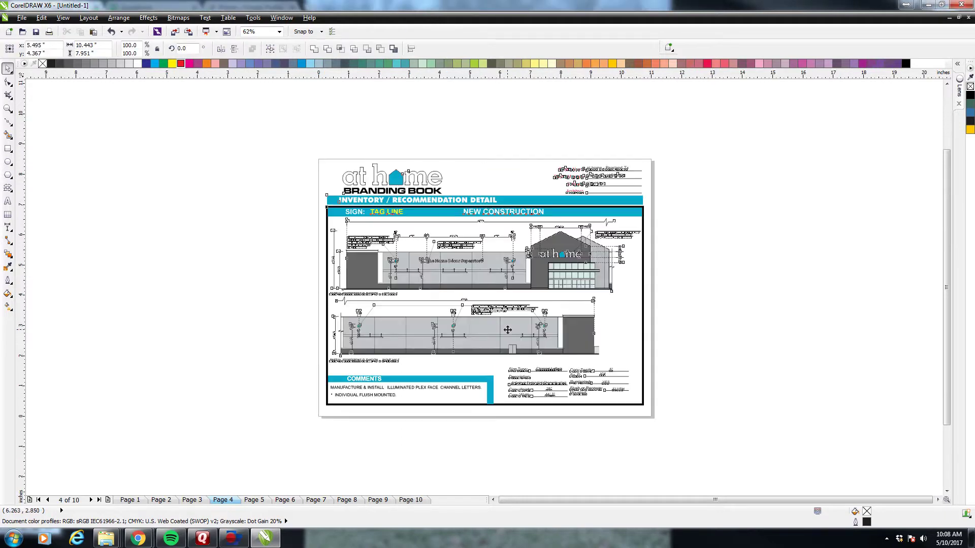
- Delete the blank Page 5 and cut the whole Left Side drawing
left_click(256, 500)
right_click(255, 500)
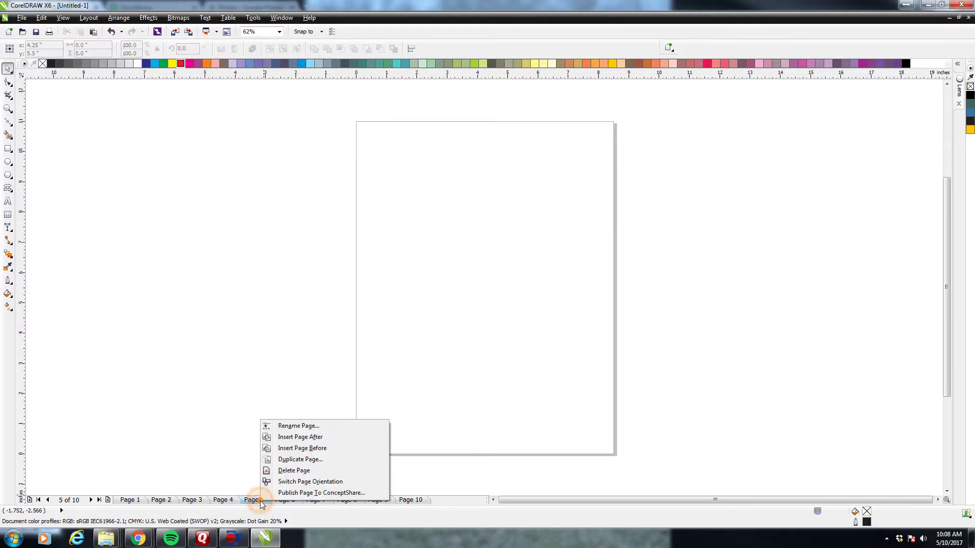
left_click(293, 470)
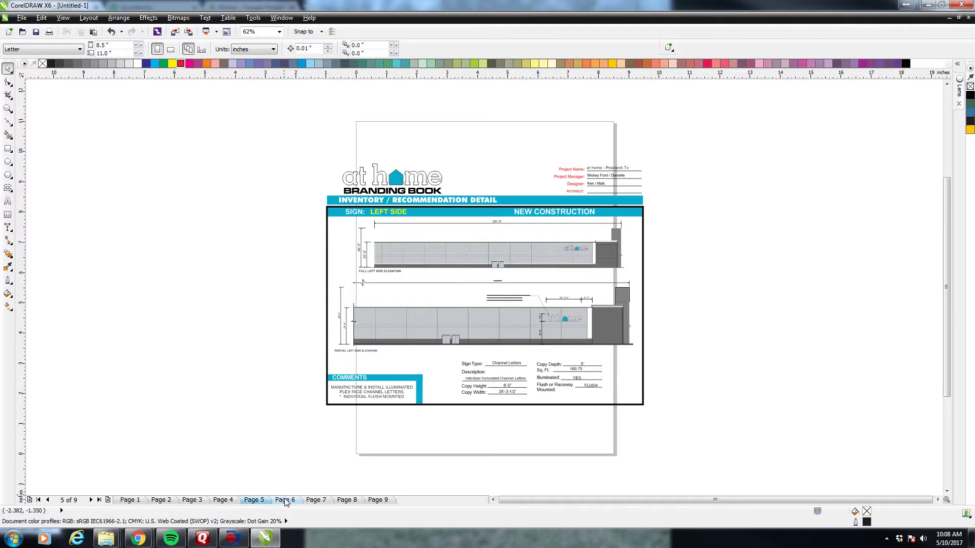
left_click_drag(274, 114, 697, 439)
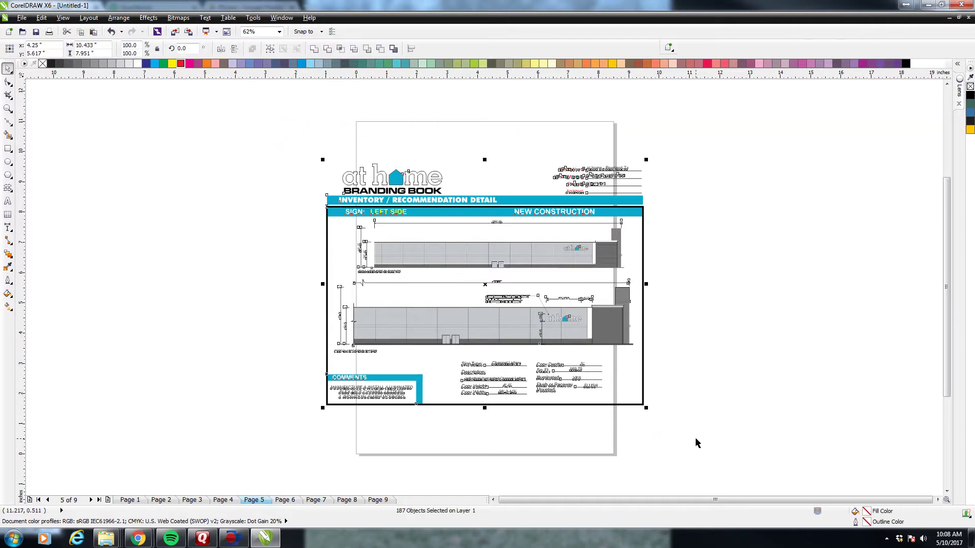
key("Delete")
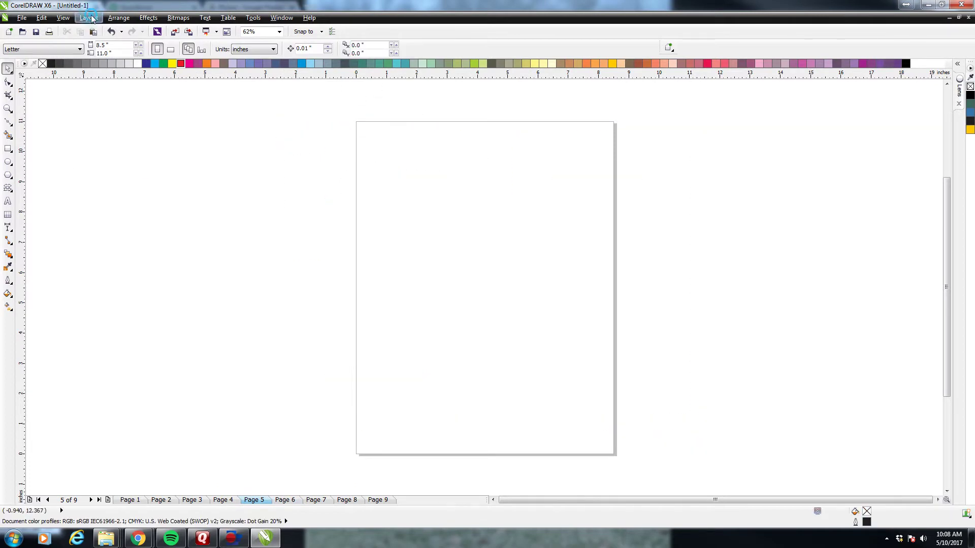
- Insert a landscape page before Page 5 and paste the Left Side drawing onto it
left_click(91, 18)
left_click(122, 34)
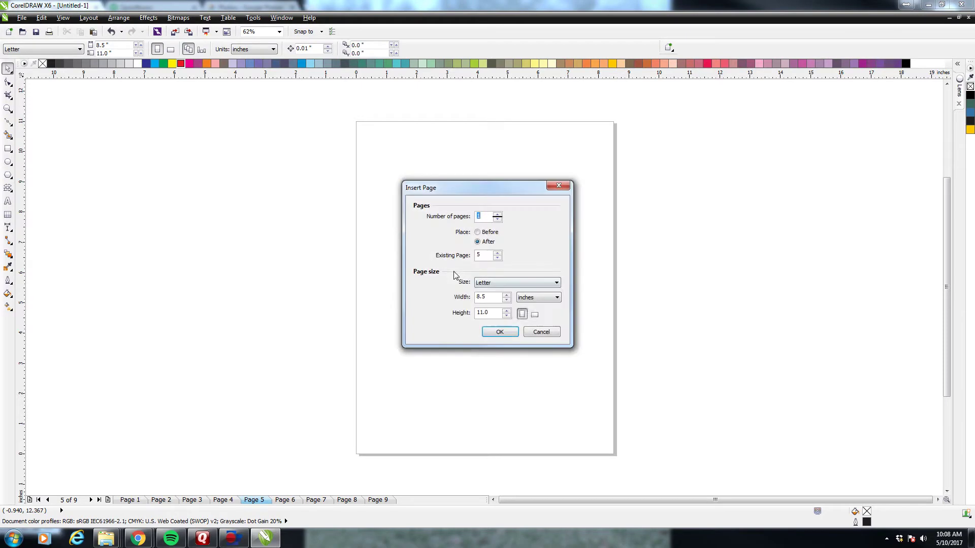
left_click(534, 315)
left_click(476, 231)
left_click(500, 332)
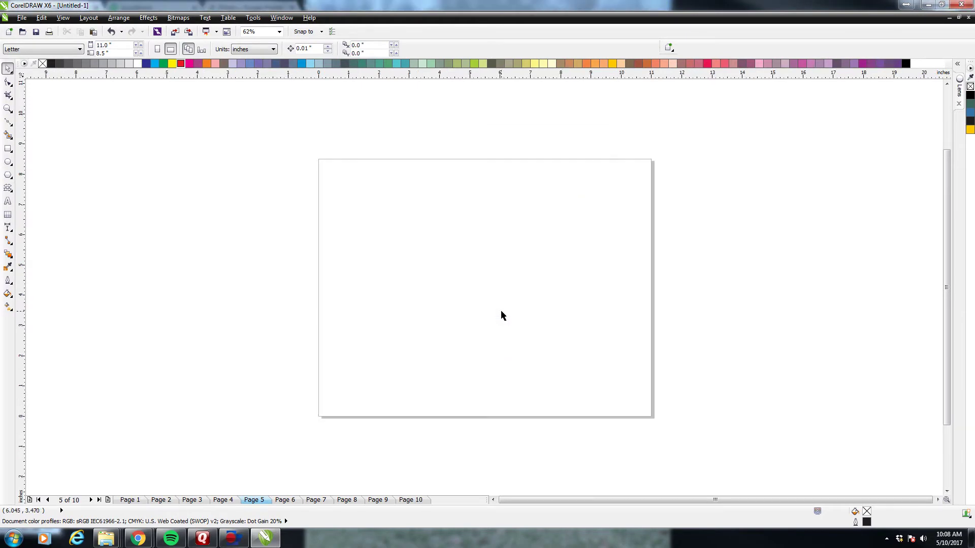
key("ctrl+v")
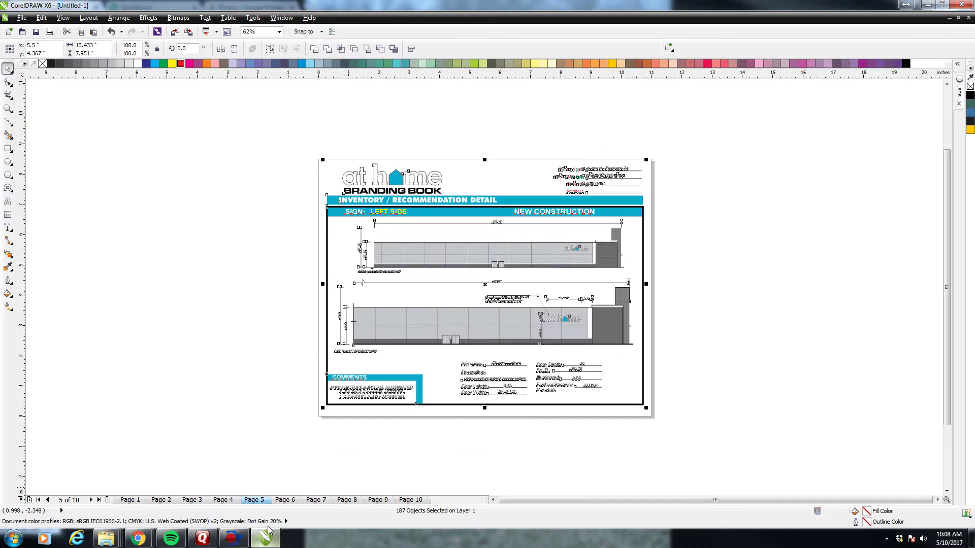
- Delete the blank Page 6 and cut the whole Right Side drawing
left_click(285, 500)
right_click(285, 501)
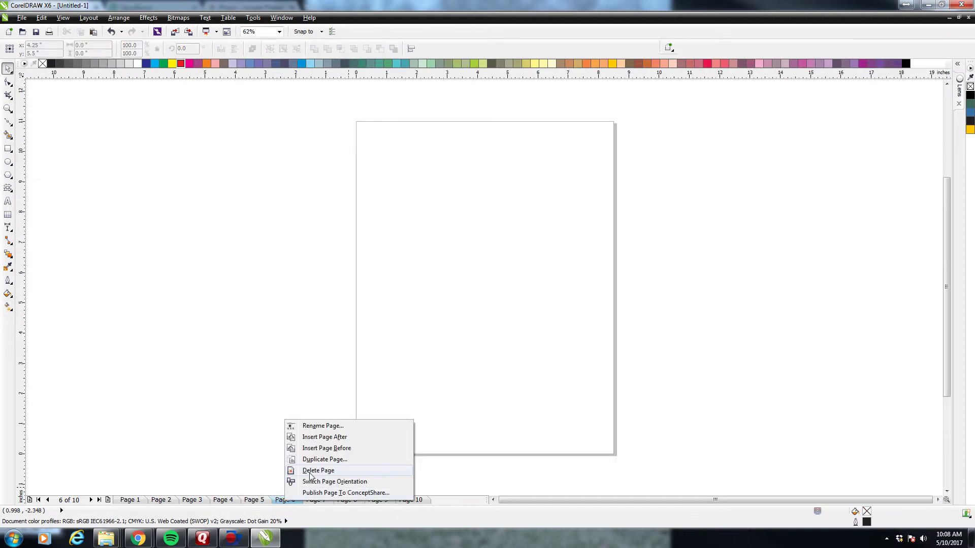
left_click(310, 474)
left_click_drag(254, 137, 724, 466)
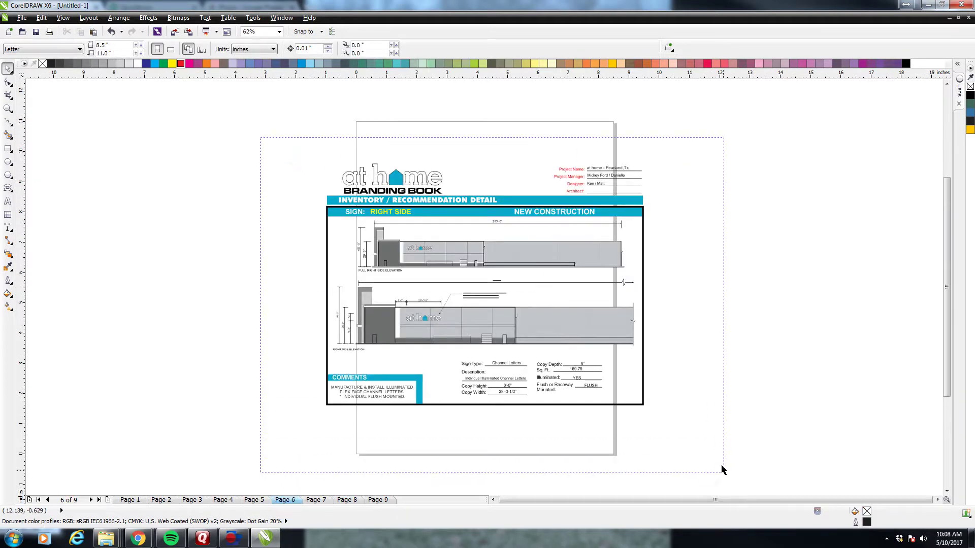
key("Delete")
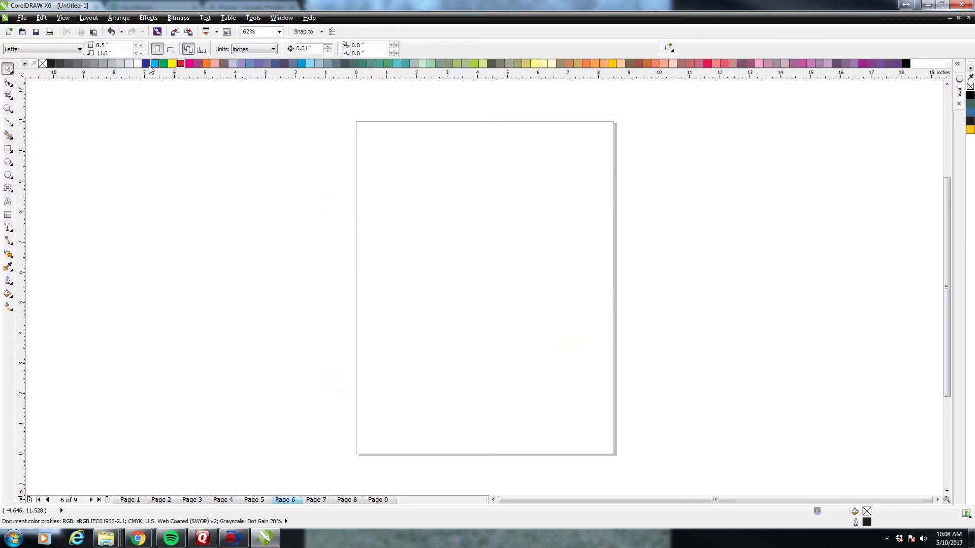
- Insert a landscape page before Page 6 and paste the Right Side drawing onto it
left_click(89, 18)
left_click(109, 29)
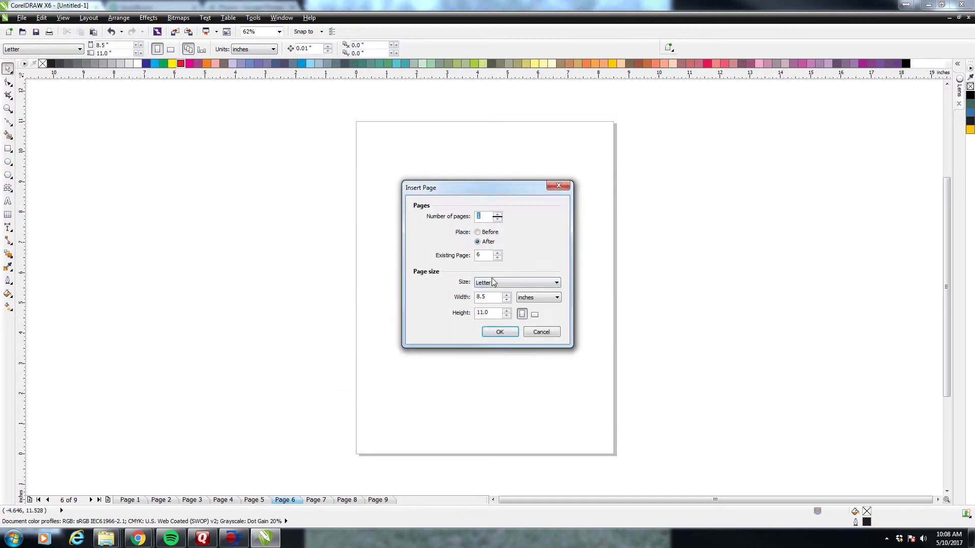
left_click(535, 313)
left_click(499, 332)
key("ctrl+v")
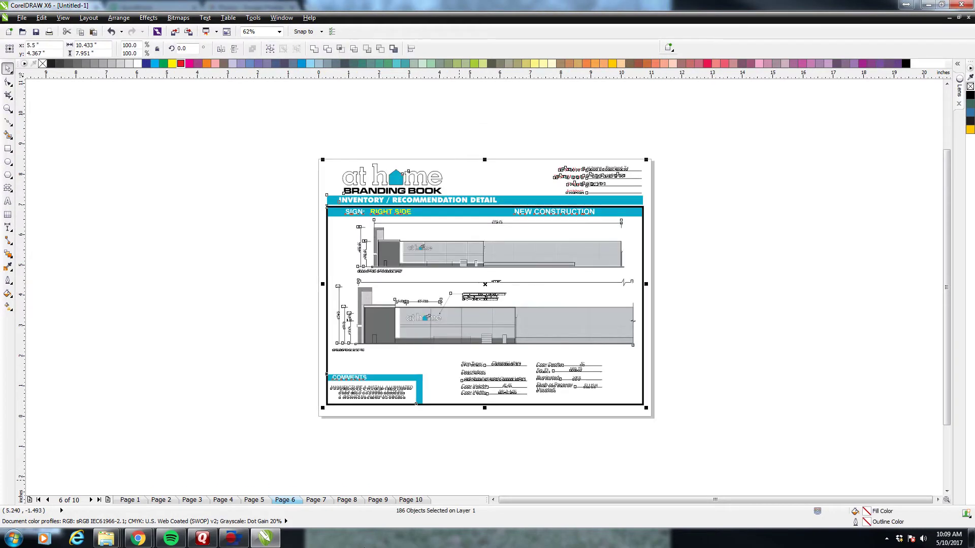
- Delete the leftover blank portrait Page 7, leaving nine pages
left_click(315, 500)
right_click(316, 503)
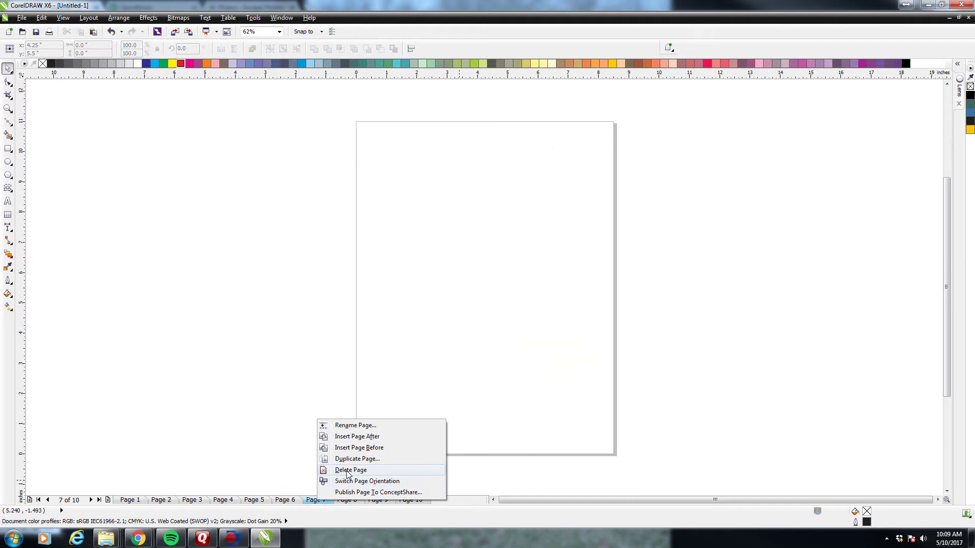
left_click(352, 475)
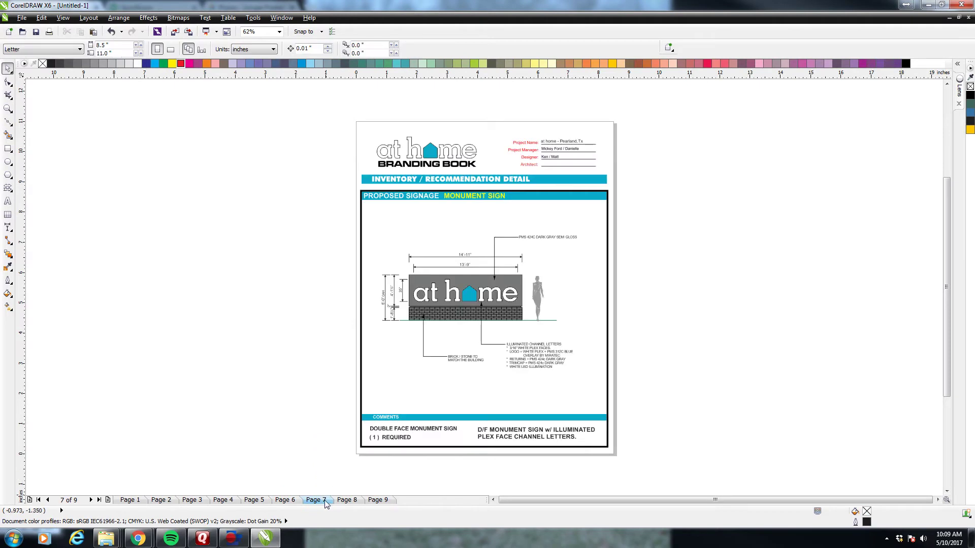
- Review Pages 8 and 9, then return to the landscape Tag Line Page 4
left_click(346, 499)
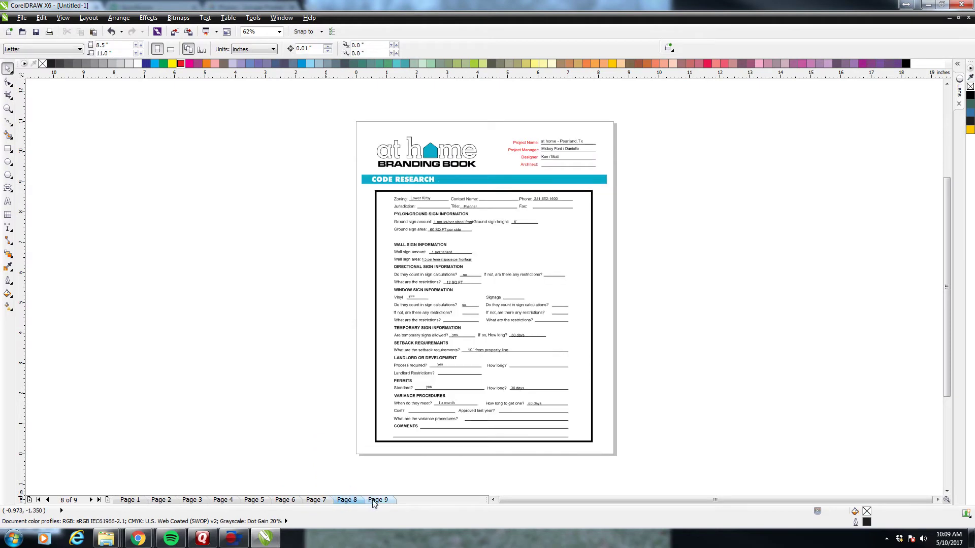
left_click(378, 499)
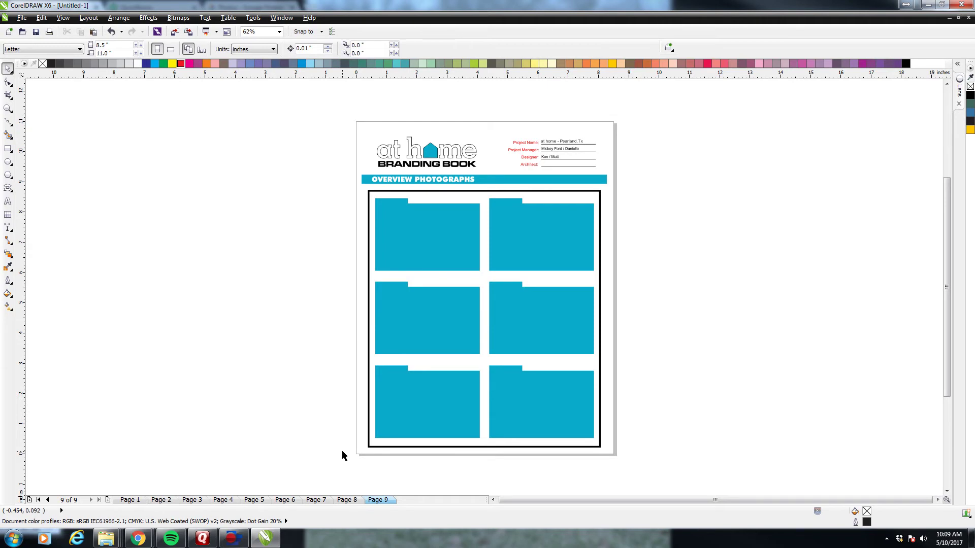
left_click(223, 500)
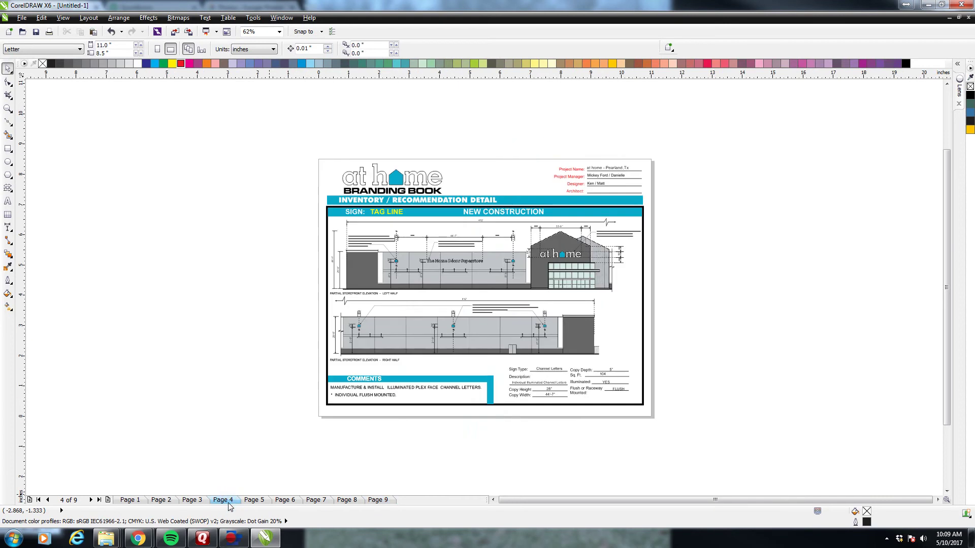